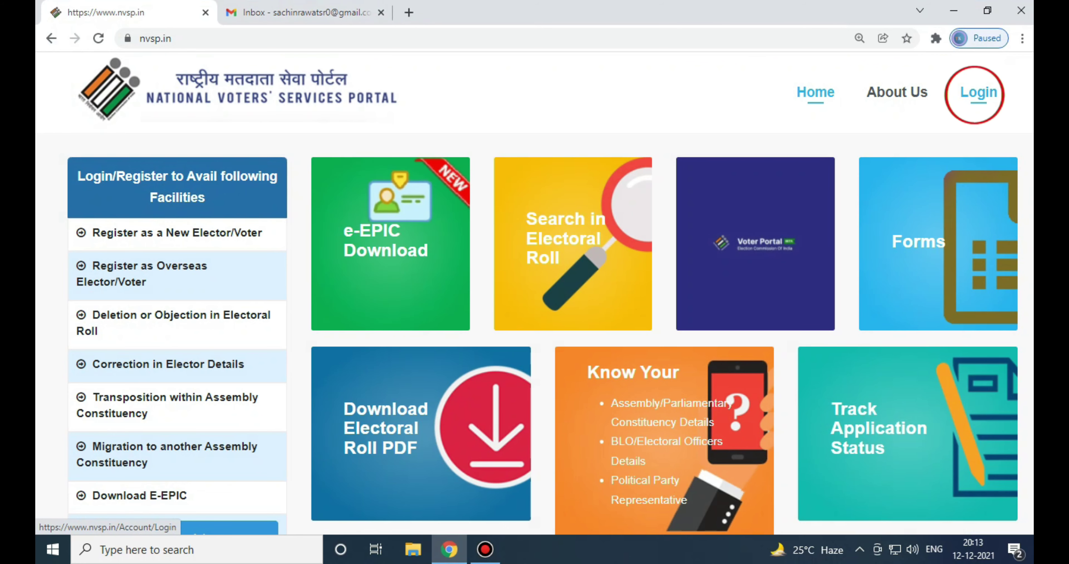
# Sign in to the NVSP portal by entering the login captcha code
pyautogui.click(978, 92)
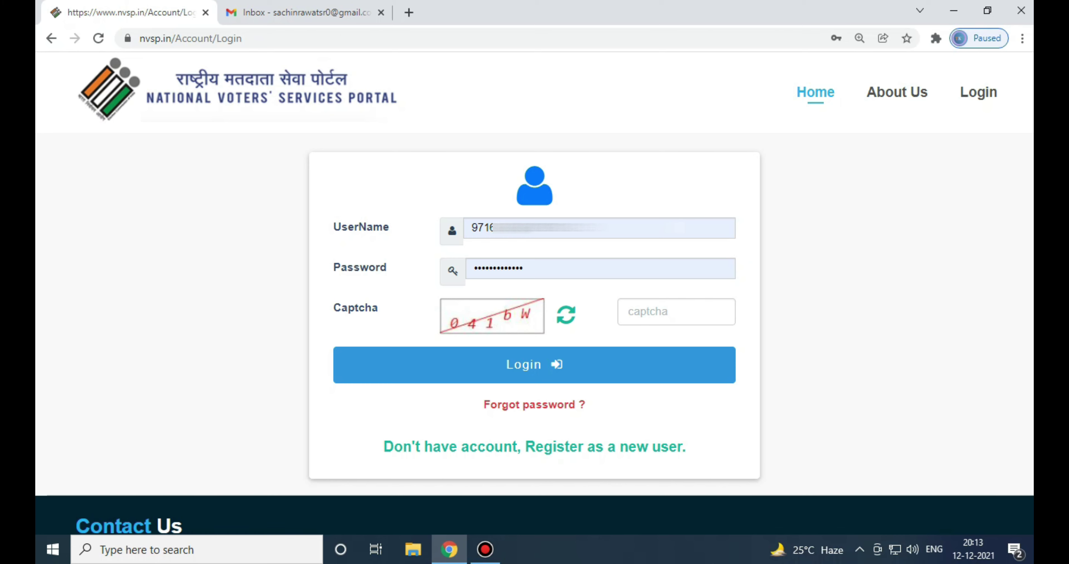
pyautogui.click(676, 312)
pyautogui.write('041b')
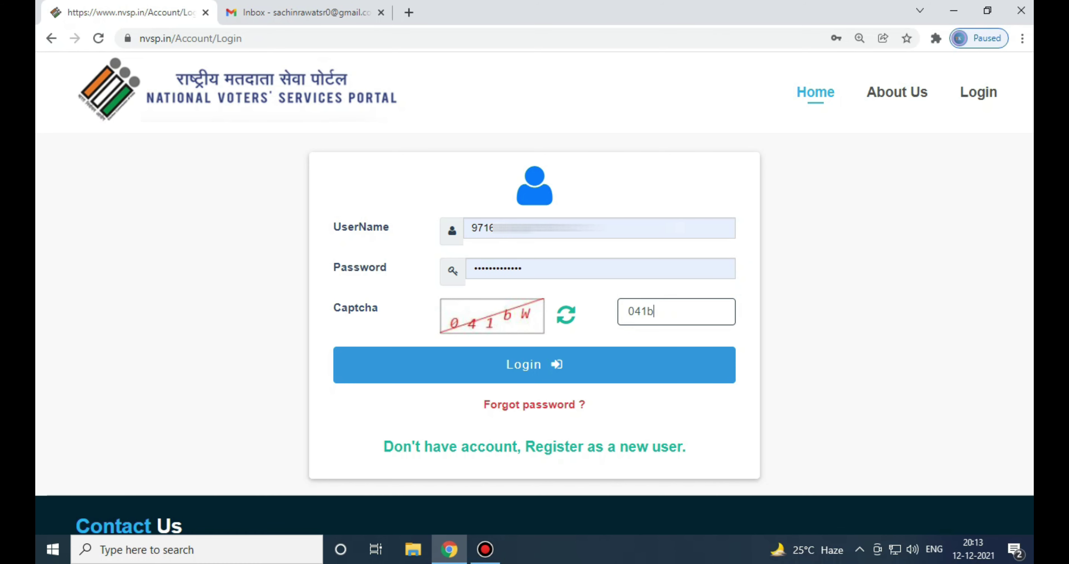
pyautogui.write('W')
pyautogui.click(535, 364)
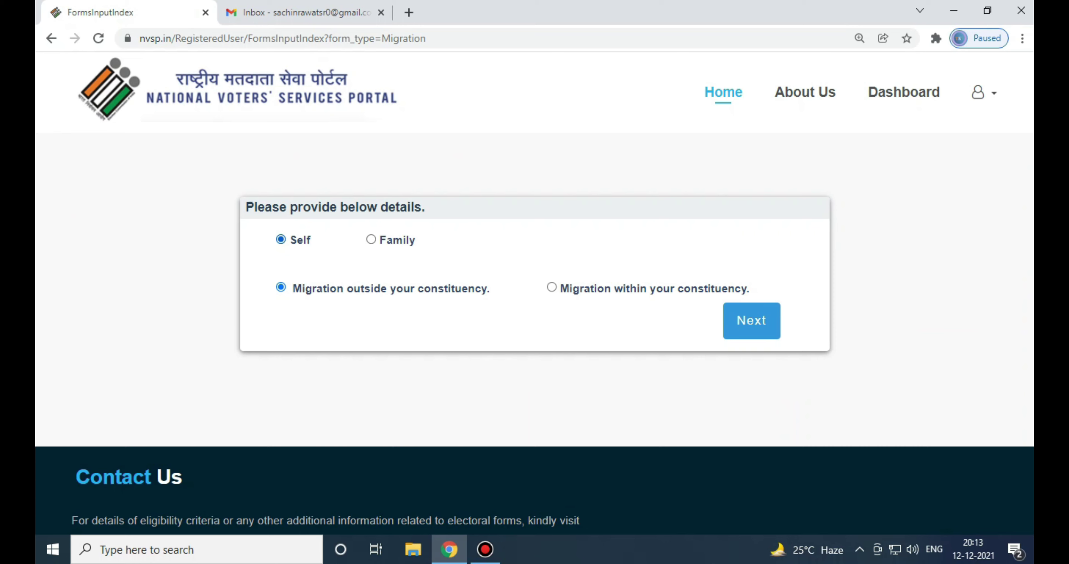
# Apply for Self with migration within the constituency and proceed to Form 8A
pyautogui.click(371, 239)
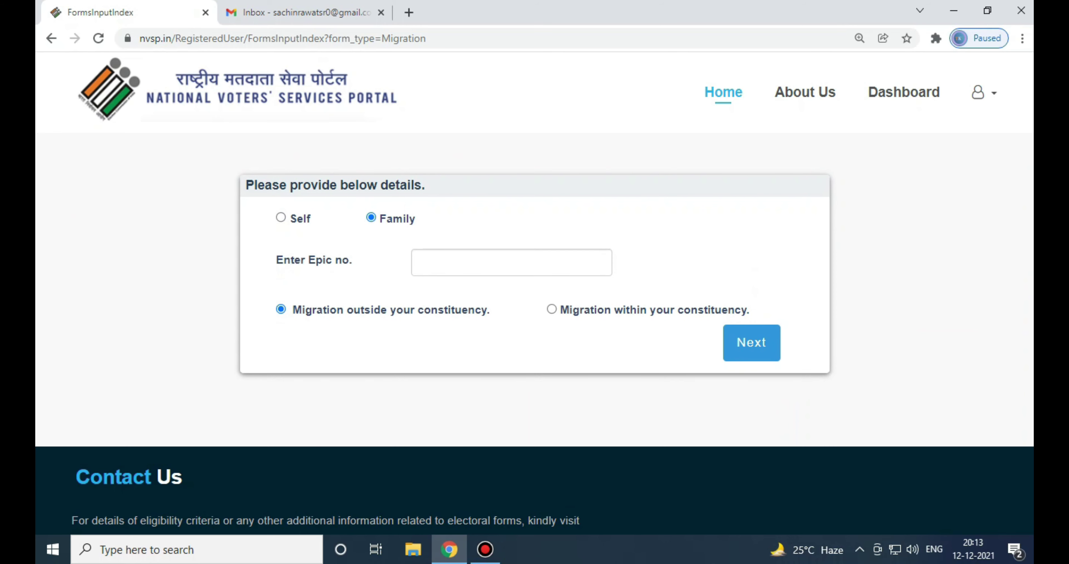
pyautogui.click(422, 262)
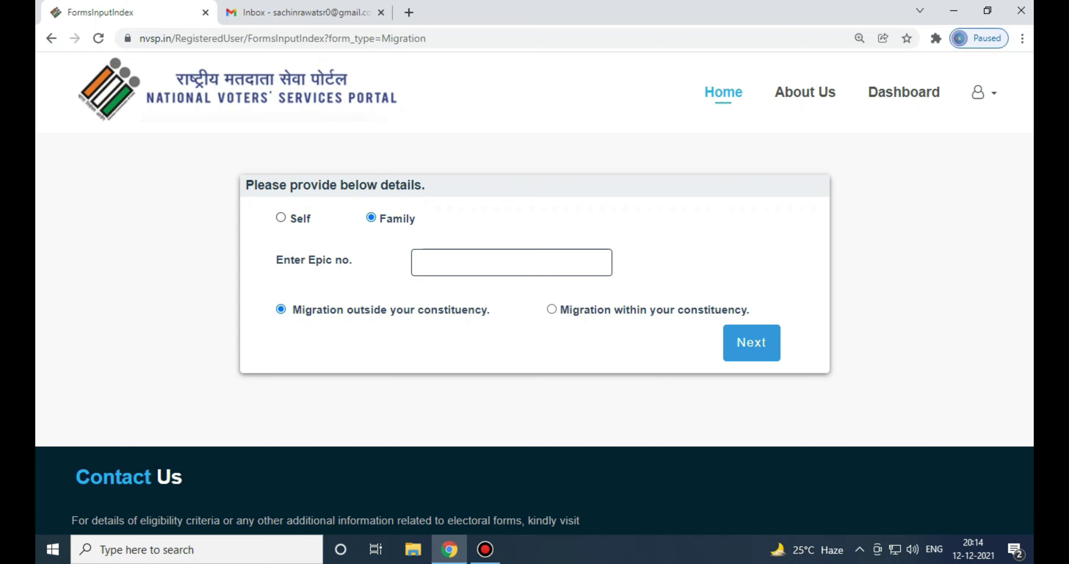
pyautogui.click(281, 218)
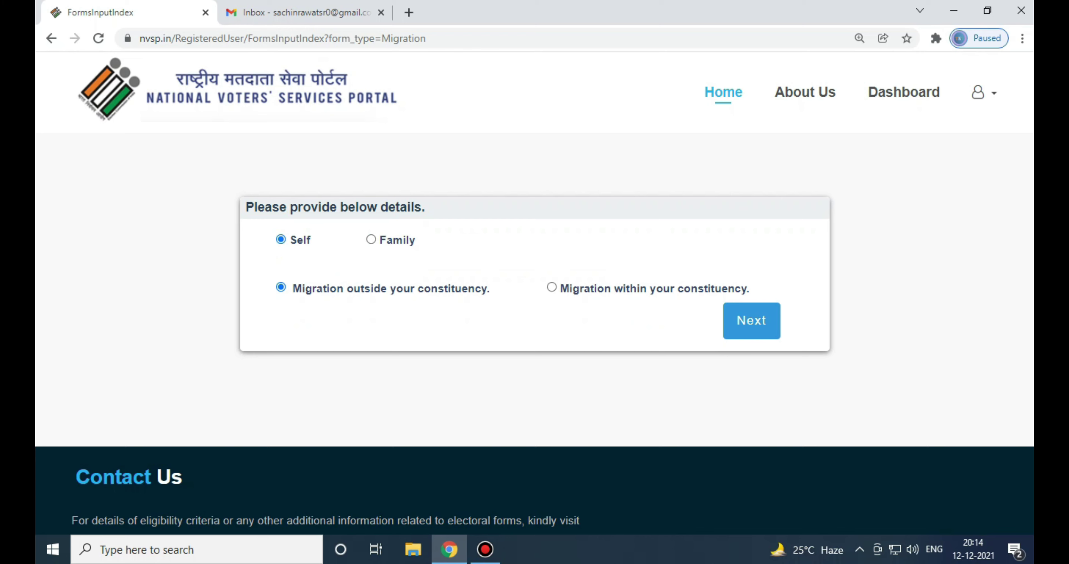
pyautogui.click(551, 287)
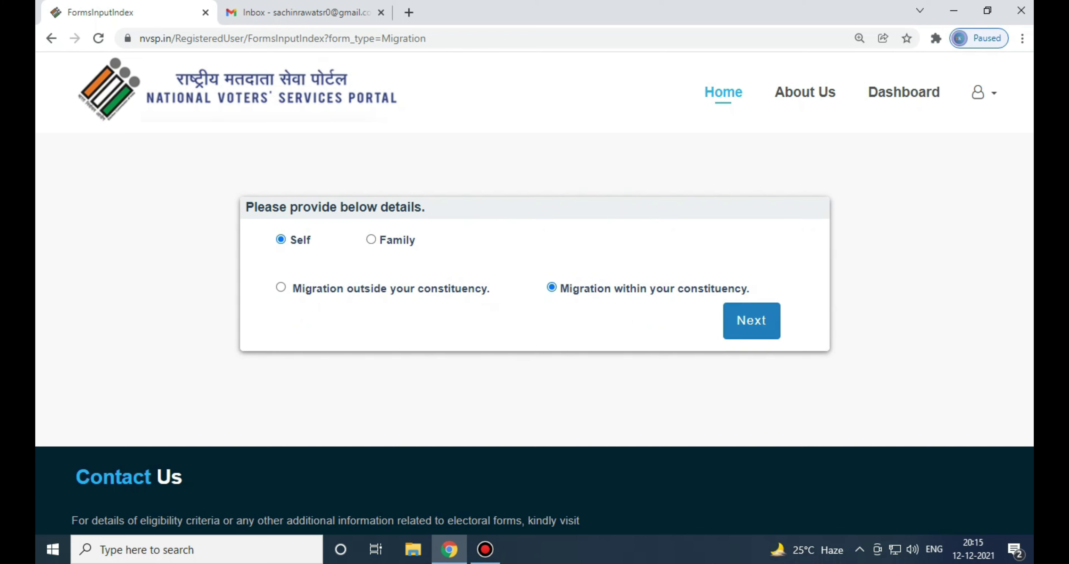
pyautogui.click(751, 320)
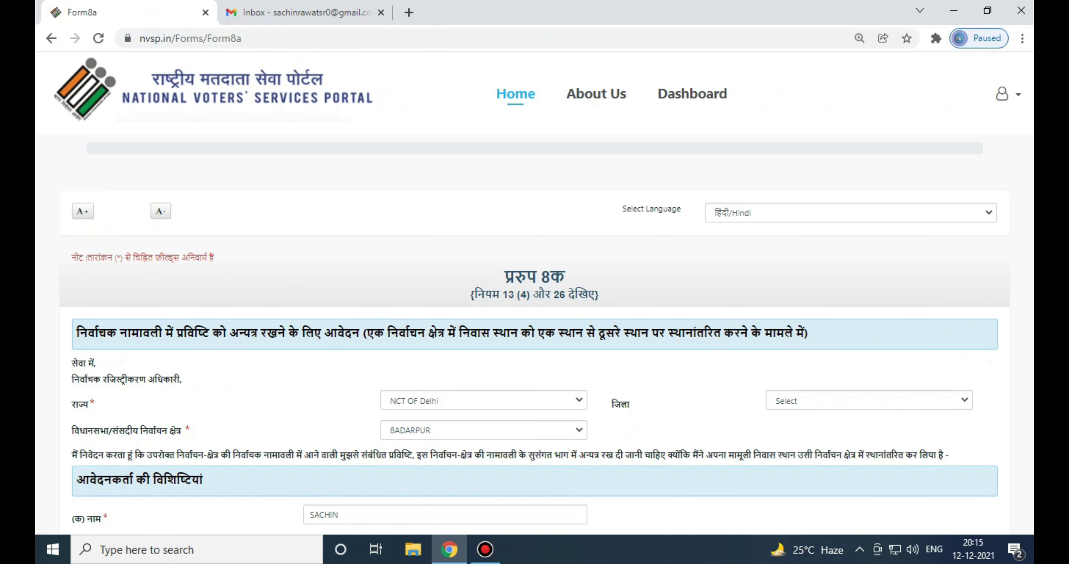
# Switch Form 8A's display language to English
pyautogui.hotkey('alt', 'Down')
pyautogui.press('Down')
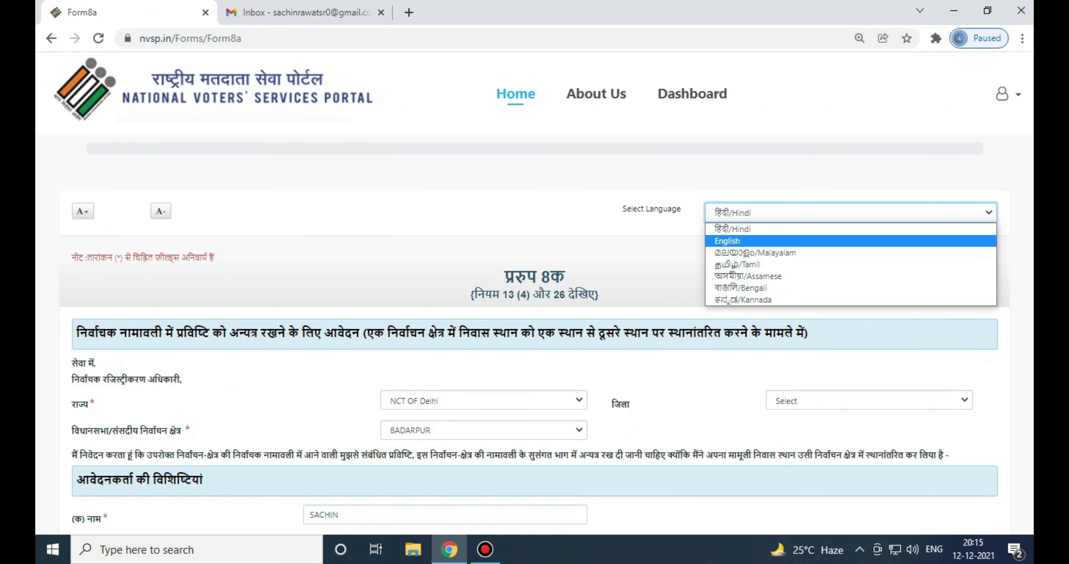
pyautogui.press('Return')
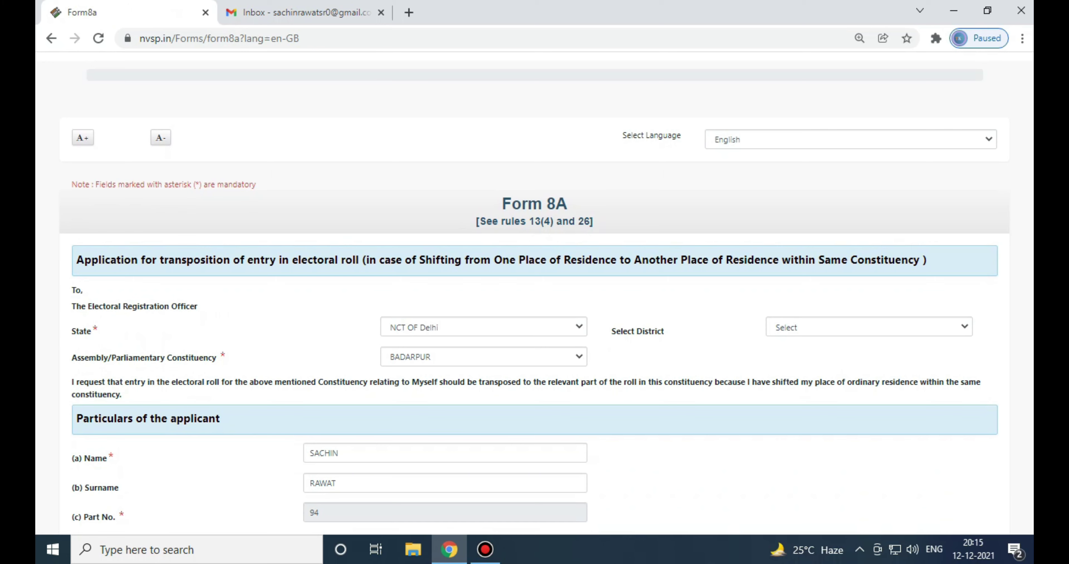
# Select district SOUTH-EAST and constituency BADARPUR
pyautogui.click(869, 327)
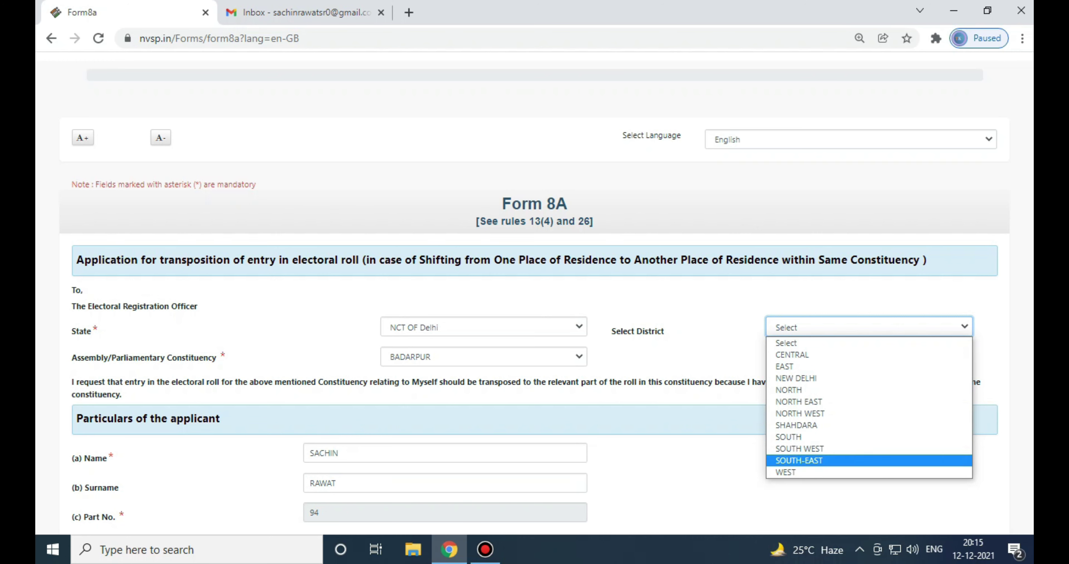
pyautogui.click(799, 461)
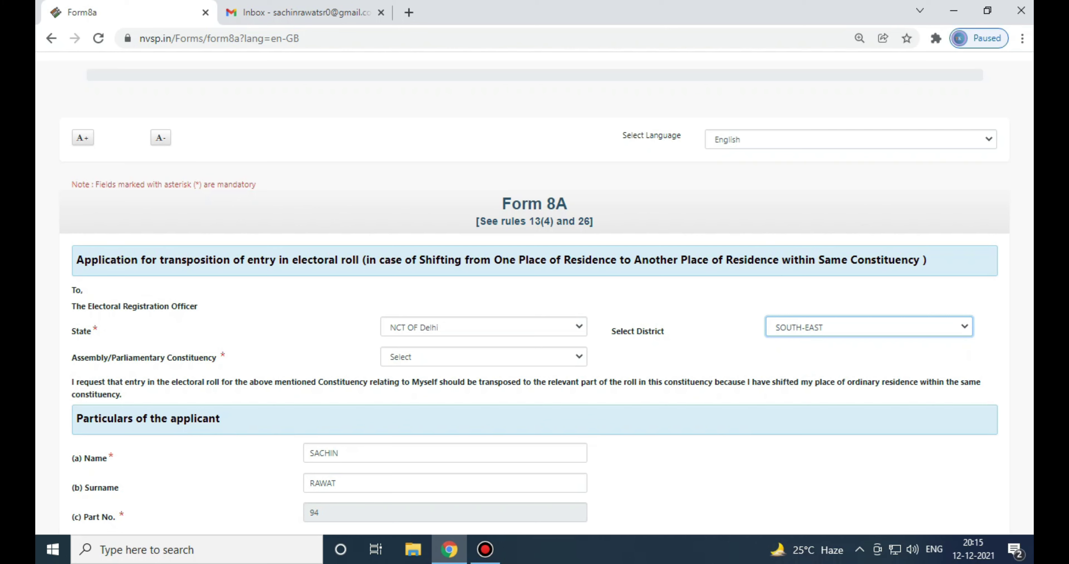
pyautogui.click(484, 356)
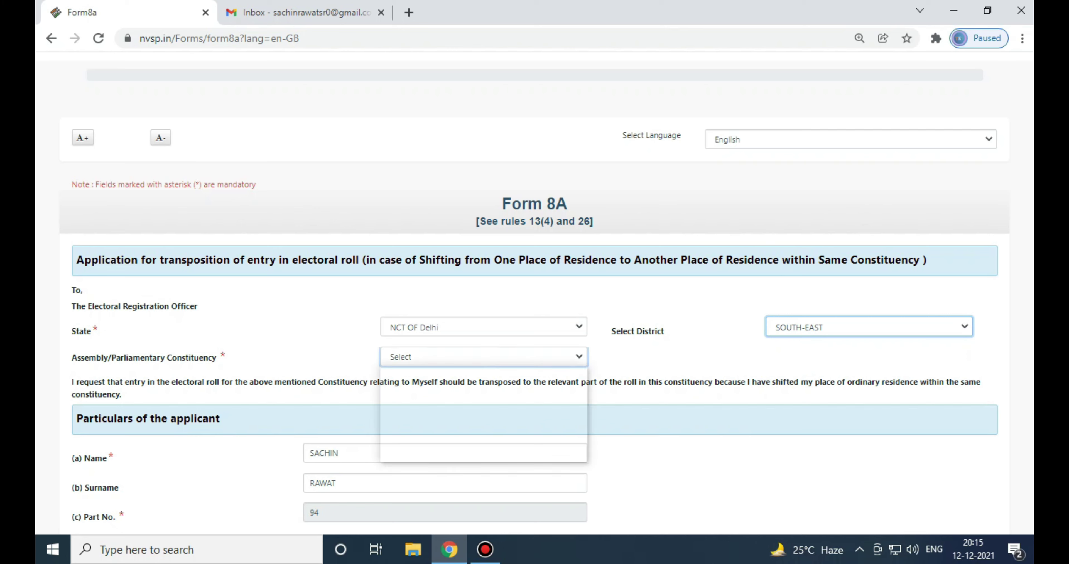
pyautogui.press('Down')
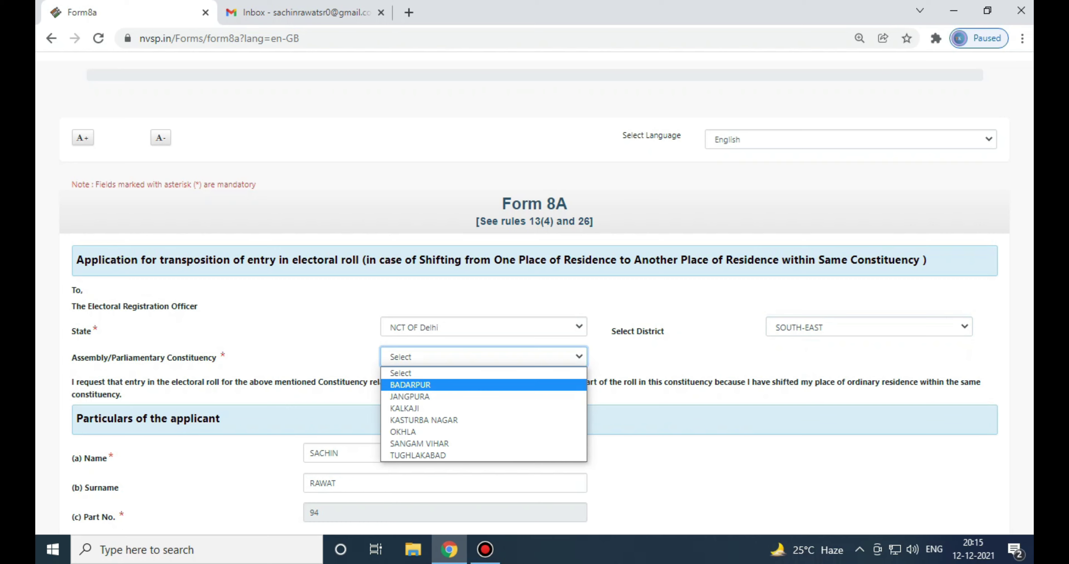
pyautogui.press('Return')
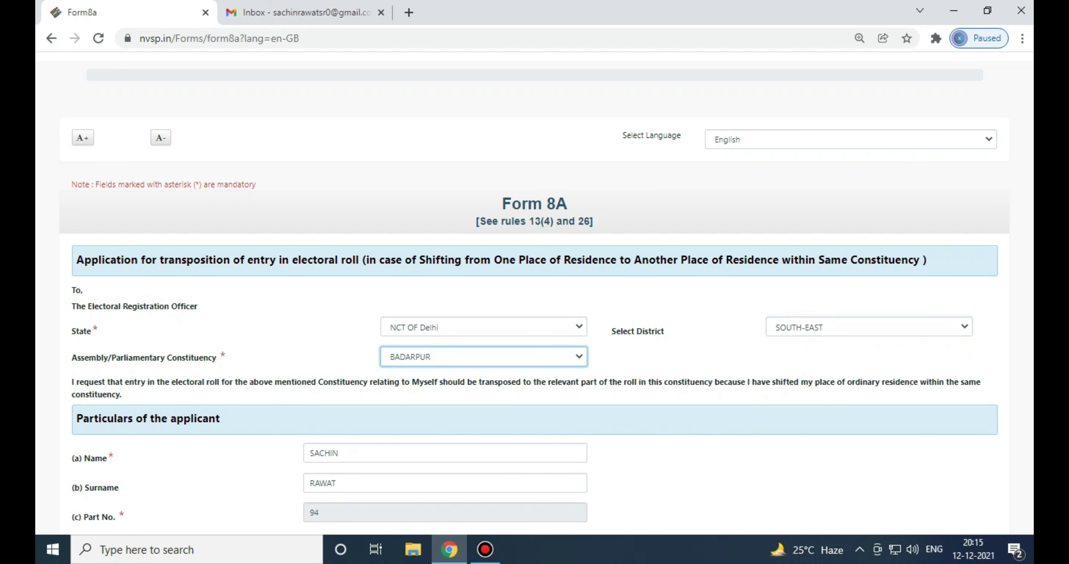
pyautogui.scroll(-5, 534, 291)
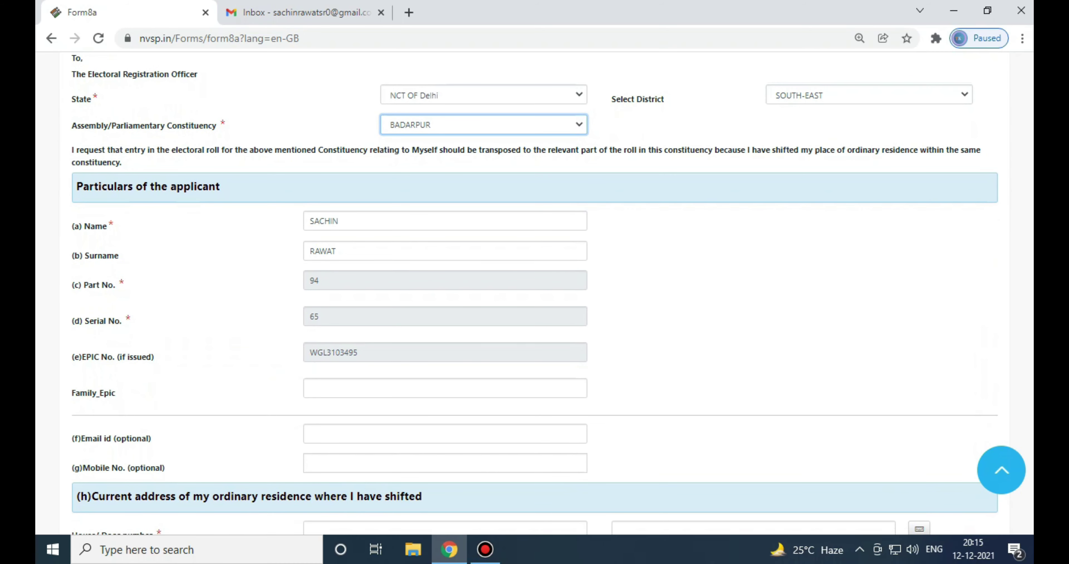
# Enter the applicant's e-mail address in the optional Email id field
pyautogui.scroll(-5, 535, 294)
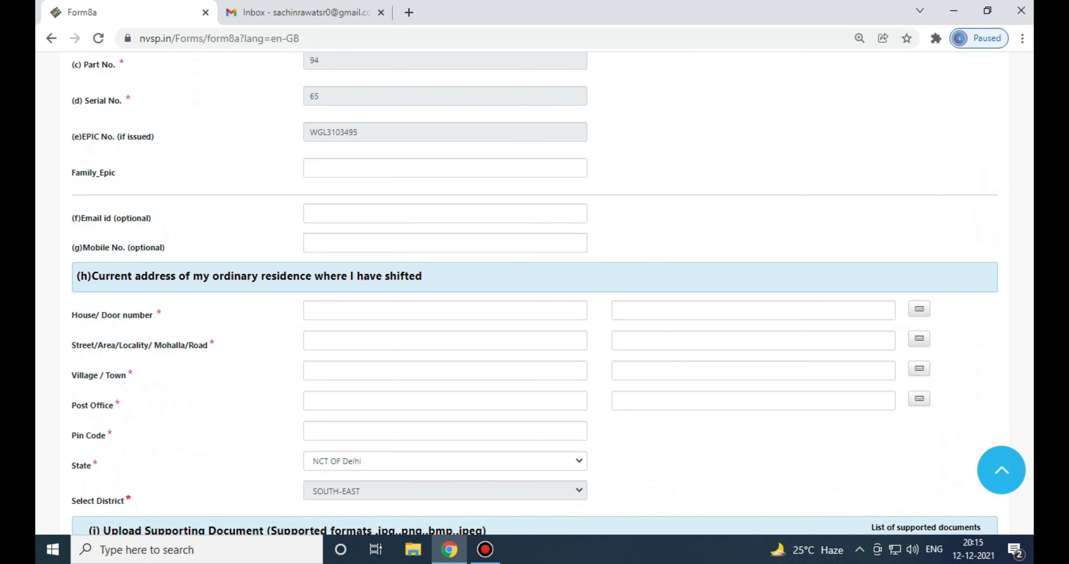
pyautogui.click(445, 214)
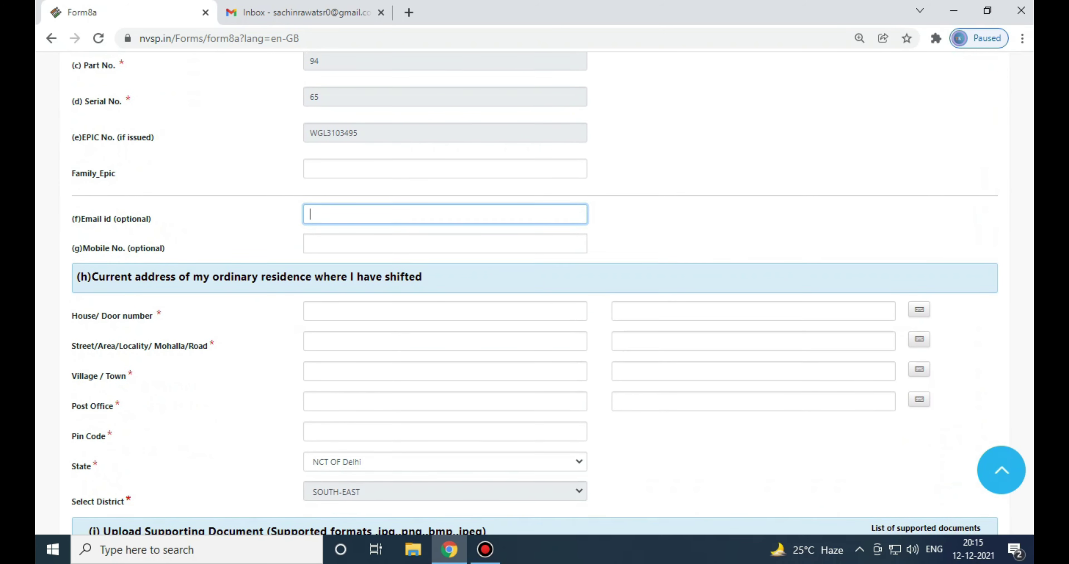
pyautogui.scroll(2, 534, 293)
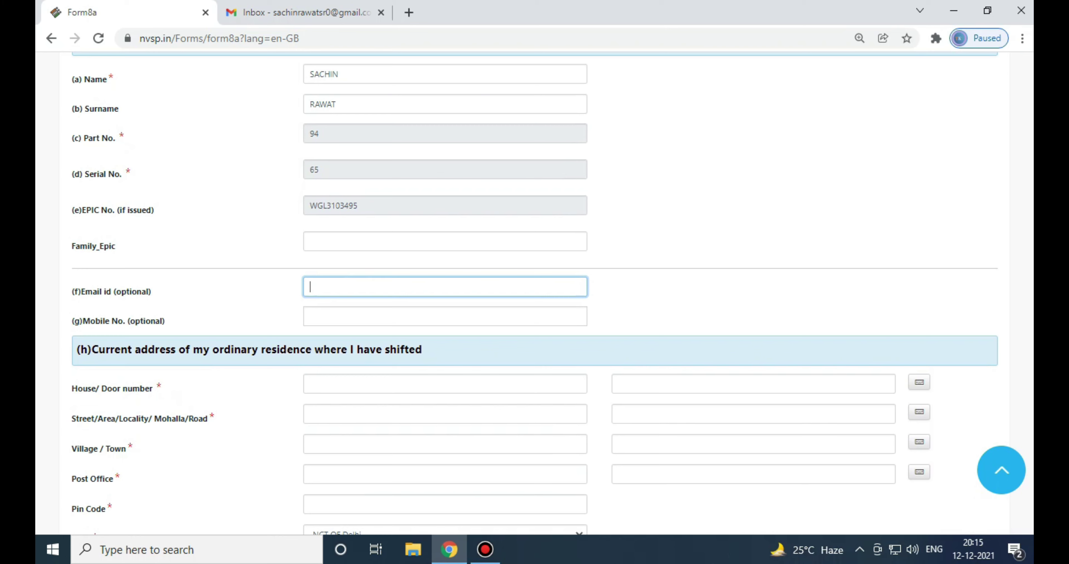
pyautogui.click(445, 315)
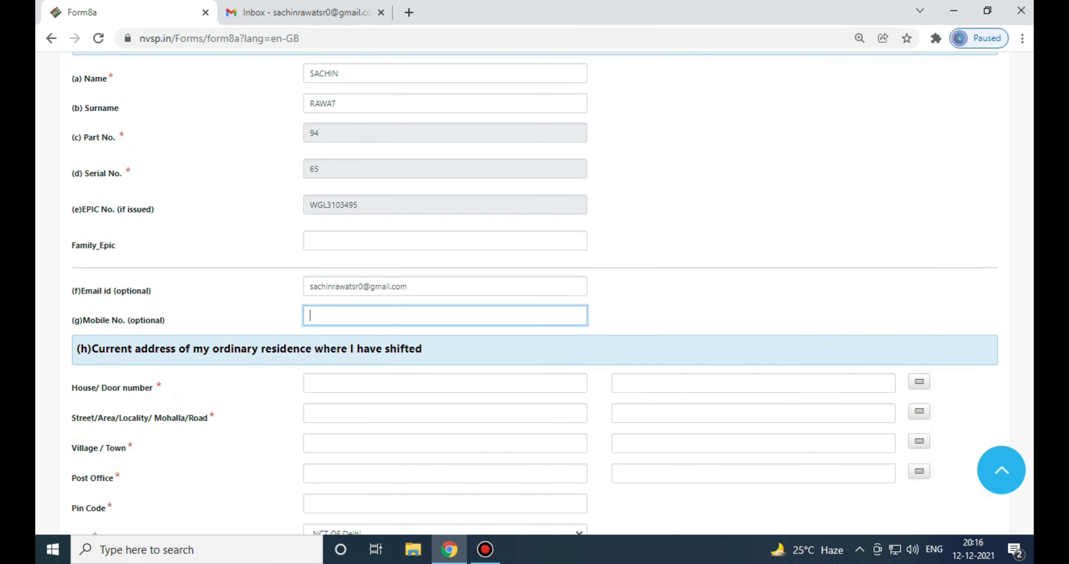
pyautogui.scroll(-2, 534, 291)
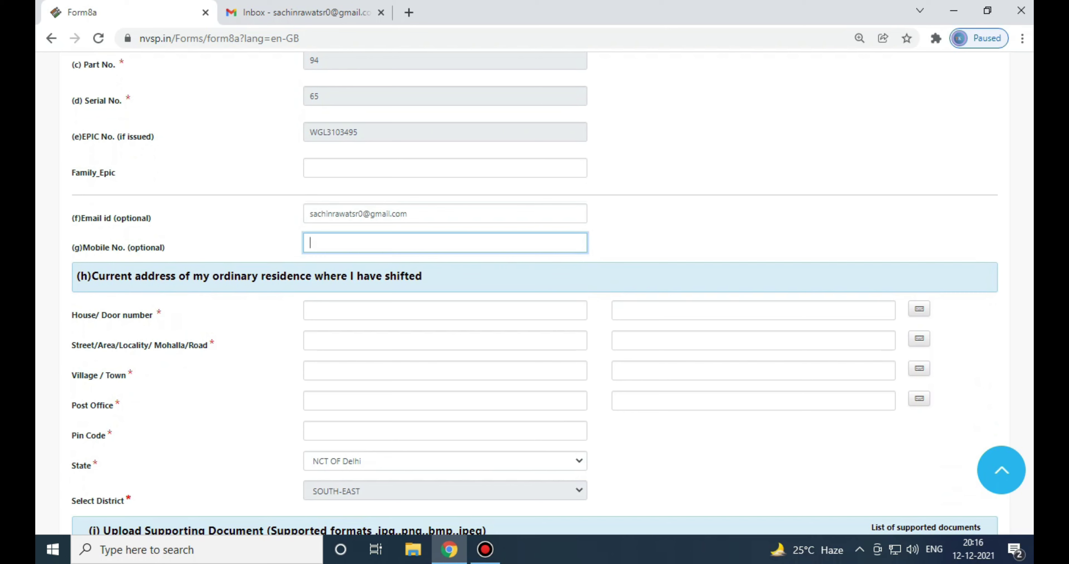
pyautogui.click(444, 310)
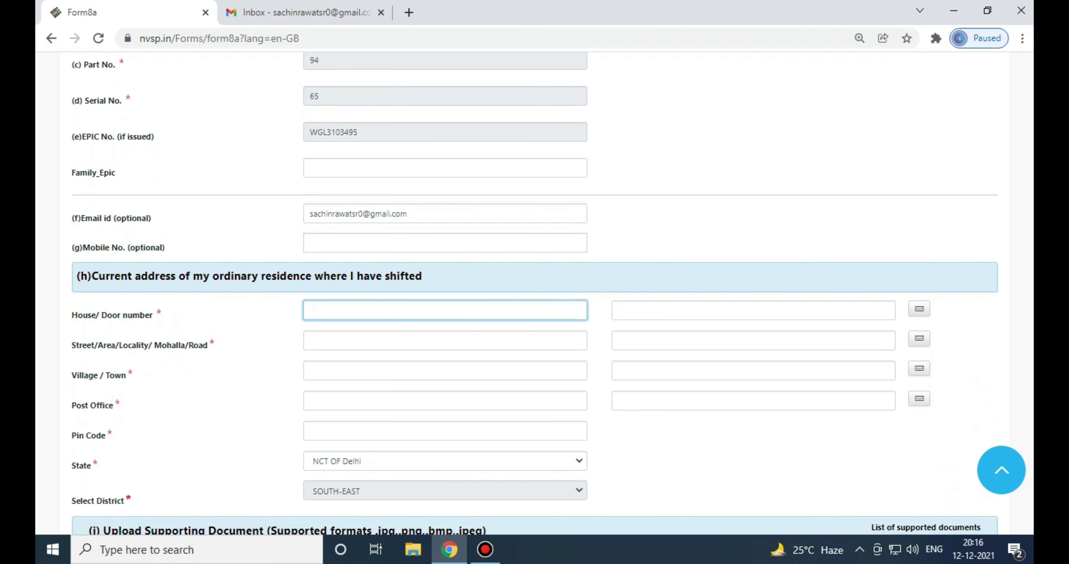
# Fill in the house/door number and street/locality of the new address
pyautogui.write(' gali')
pyautogui.press('BackSpace')
pyautogui.press('BackSpace')
pyautogui.press('BackSpace')
pyautogui.press('BackSpace')
pyautogui.press('BackSpace')
pyautogui.press('Tab')
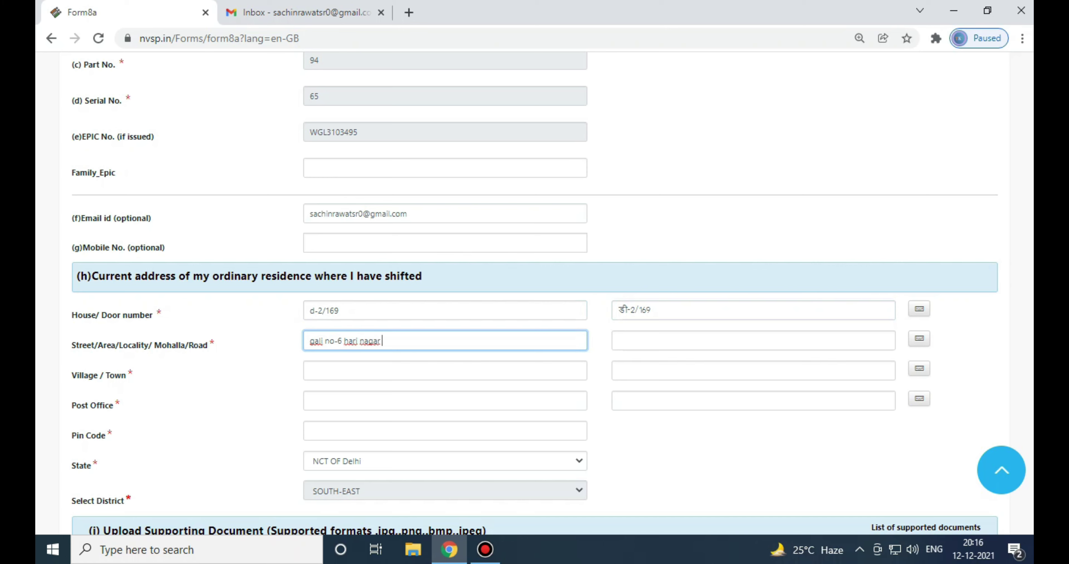
# Enter the new address's village/town, post office and pin code
pyautogui.click(312, 370)
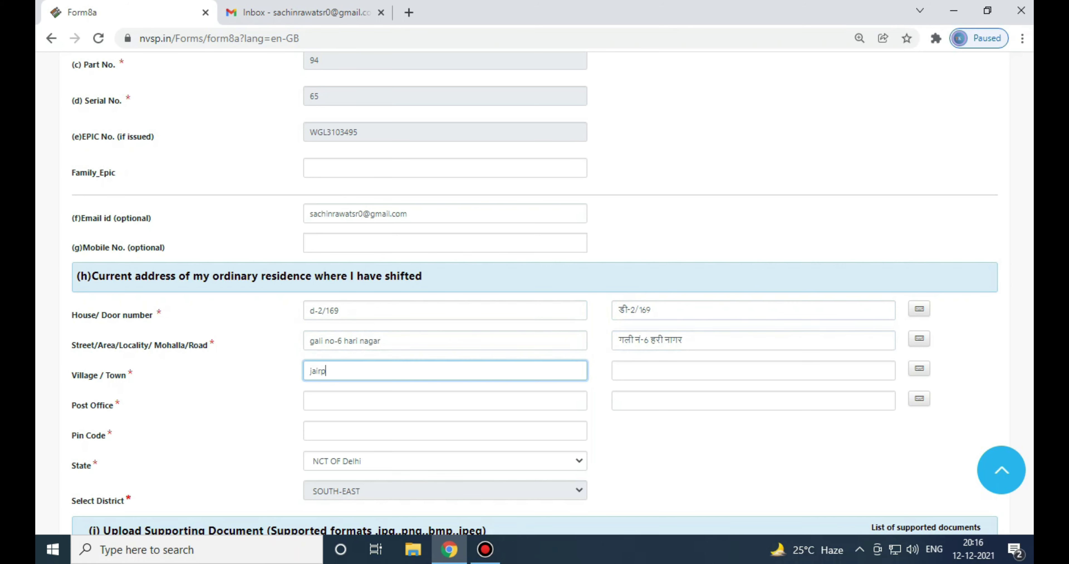
pyautogui.press('Tab')
pyautogui.press('Tab')
pyautogui.write('a')
pyautogui.press('BackSpace')
pyautogui.write('badarpur')
pyautogui.press('Tab')
pyautogui.press('Tab')
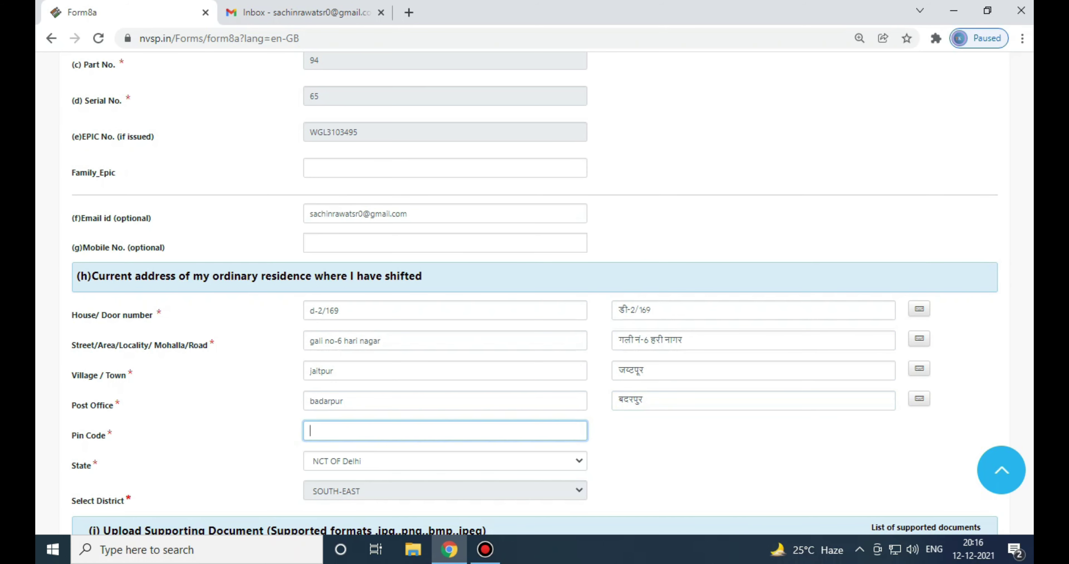
pyautogui.write('110044')
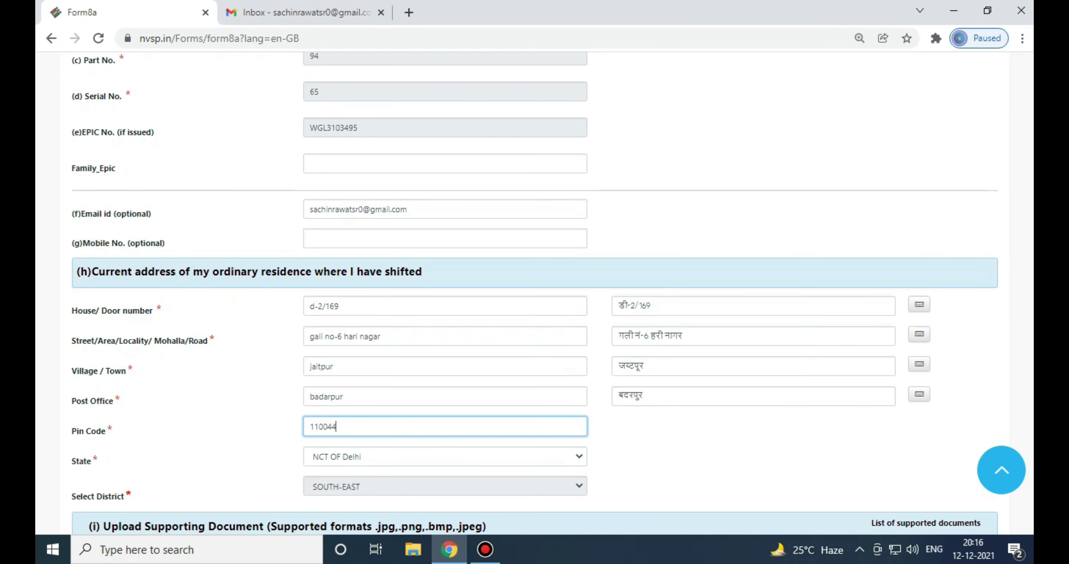
pyautogui.scroll(-3, 535, 290)
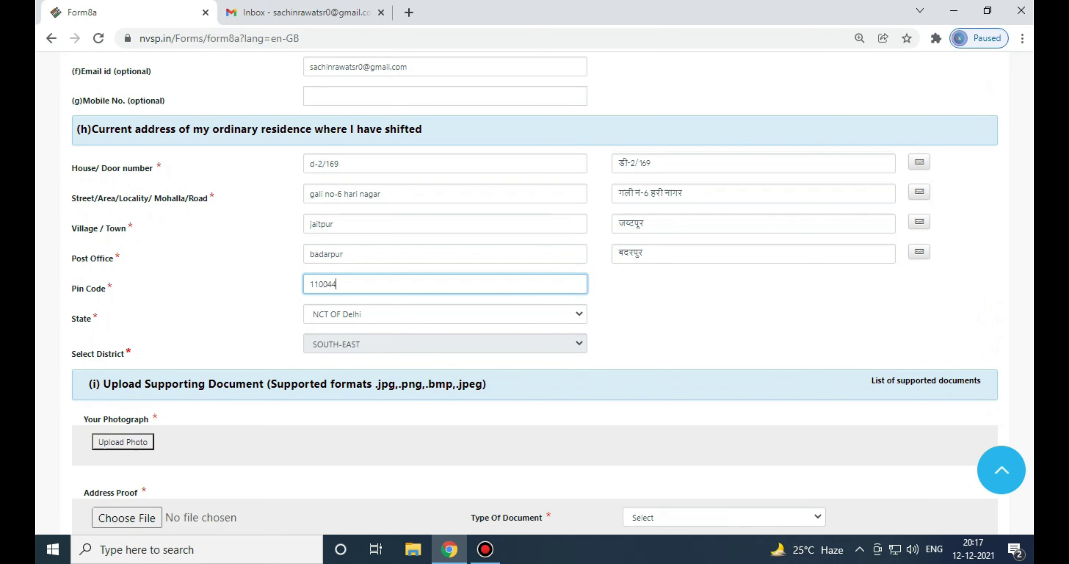
# Load the applicant's photo from the voter id document folder into the photo tool
pyautogui.scroll(-1, 534, 290)
pyautogui.scroll(-2, 534, 290)
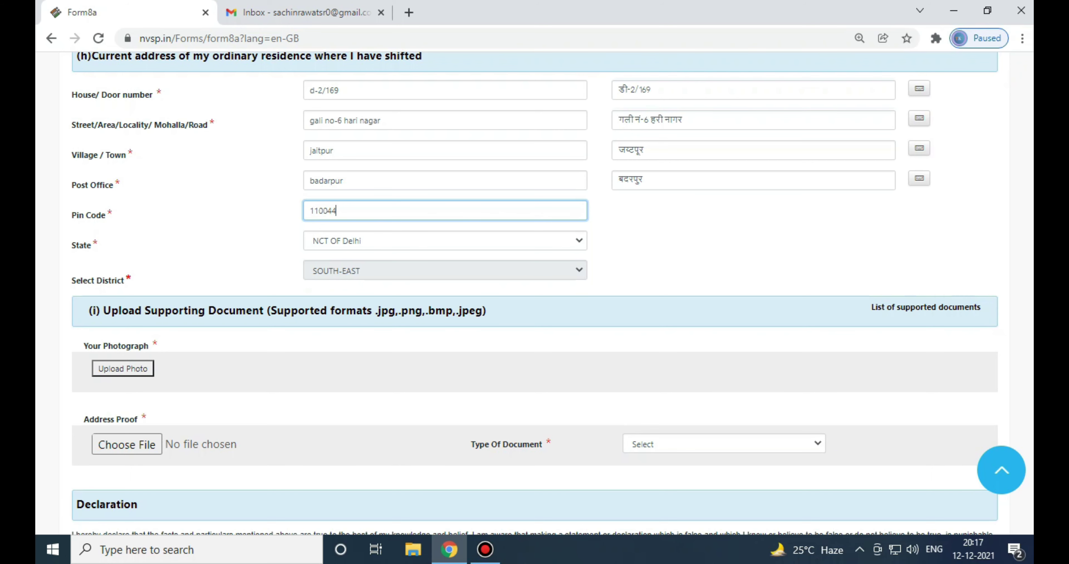
pyautogui.click(123, 369)
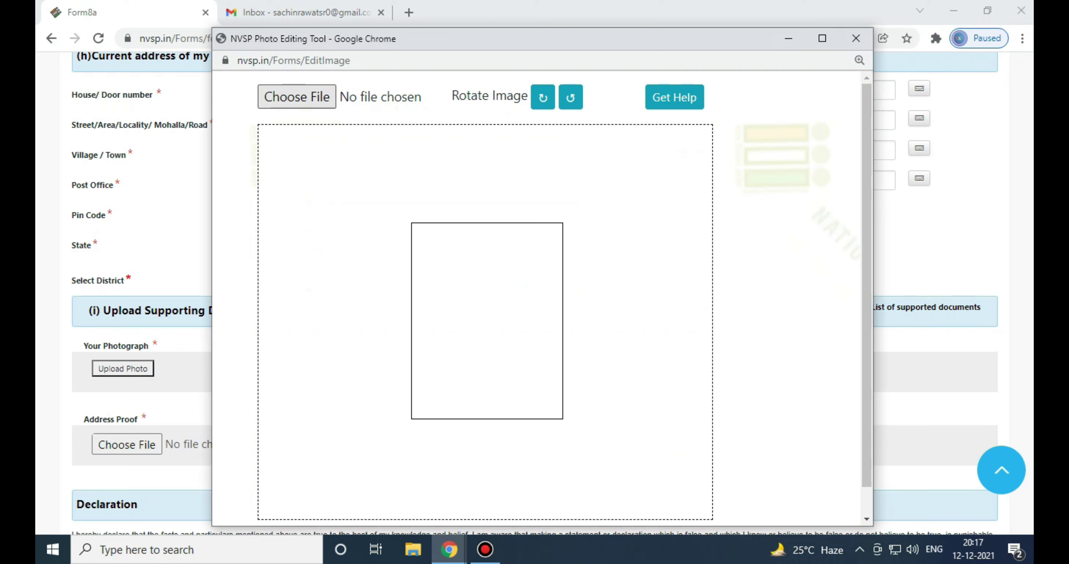
pyautogui.click(297, 97)
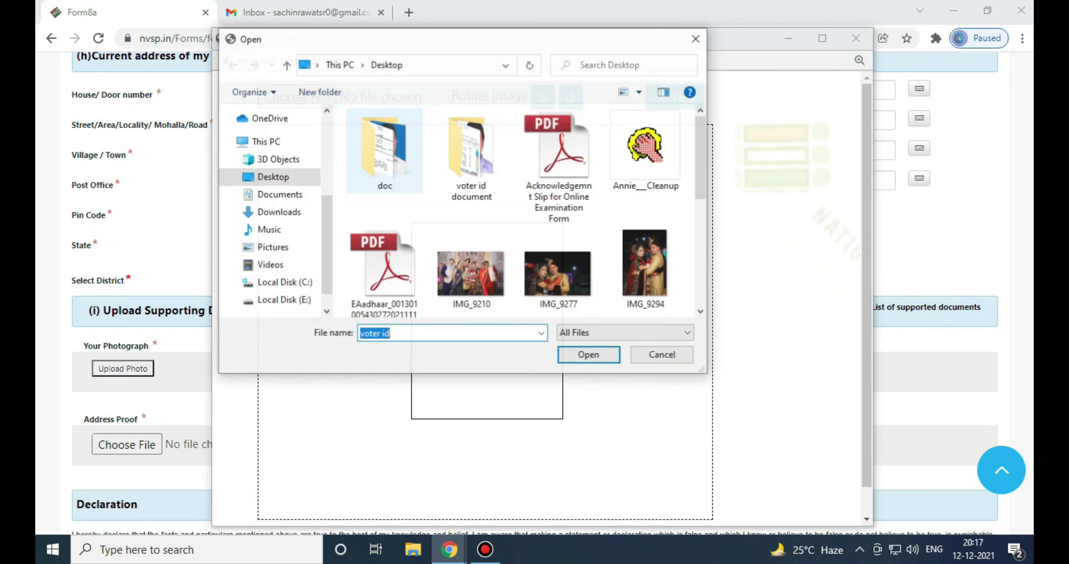
pyautogui.doubleClick(471, 149)
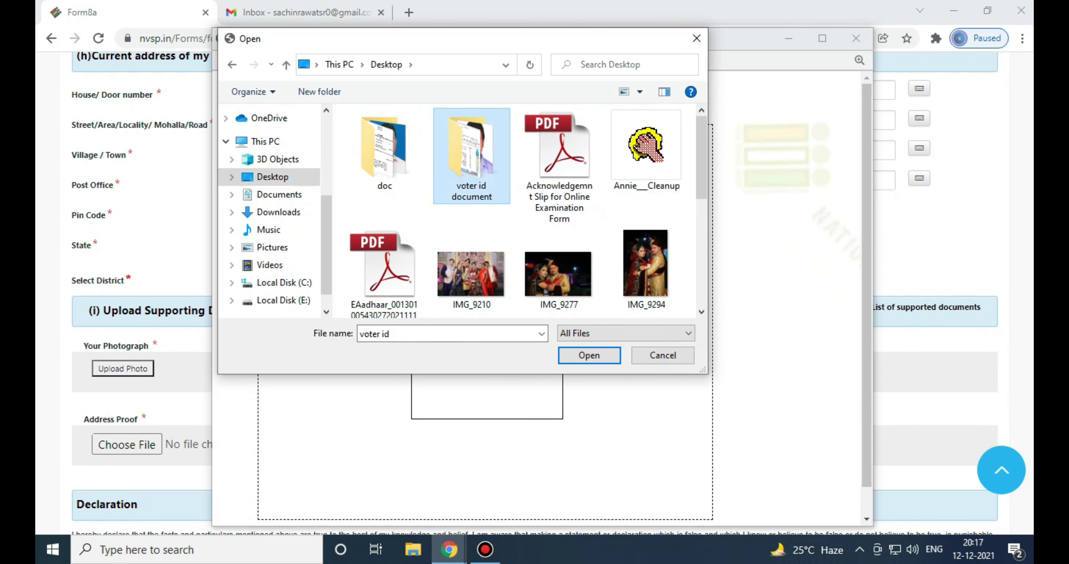
pyautogui.doubleClick(474, 150)
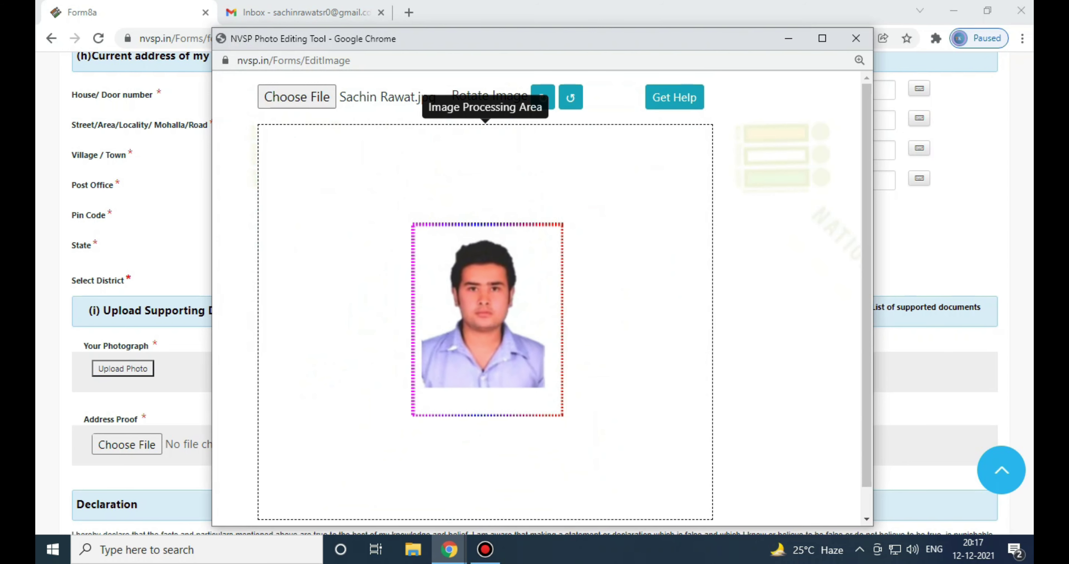
# Centre the photo in the crop frame, preview it, and save it to the form
pyautogui.scroll(-1, 558, 299)
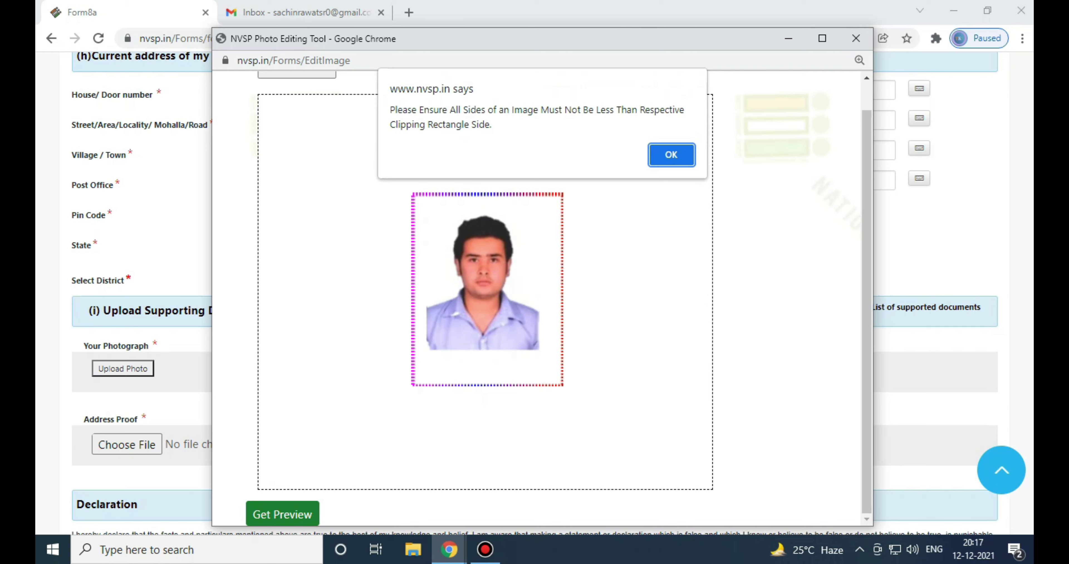
pyautogui.press('Return')
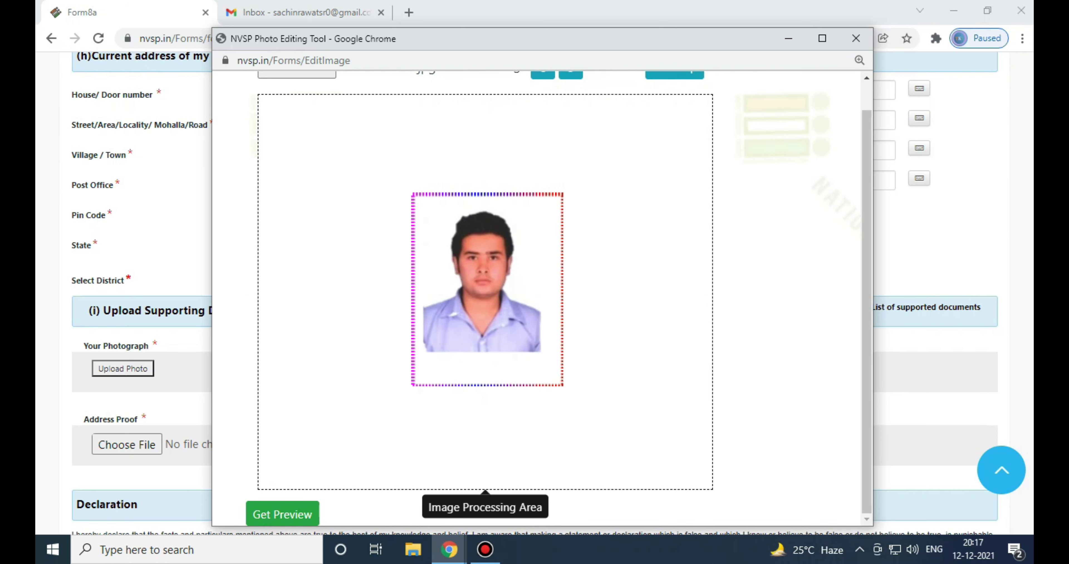
pyautogui.scroll(3, 486, 286)
pyautogui.scroll(3, 486, 286)
pyautogui.moveTo(486, 286); pyautogui.dragTo(488, 286)
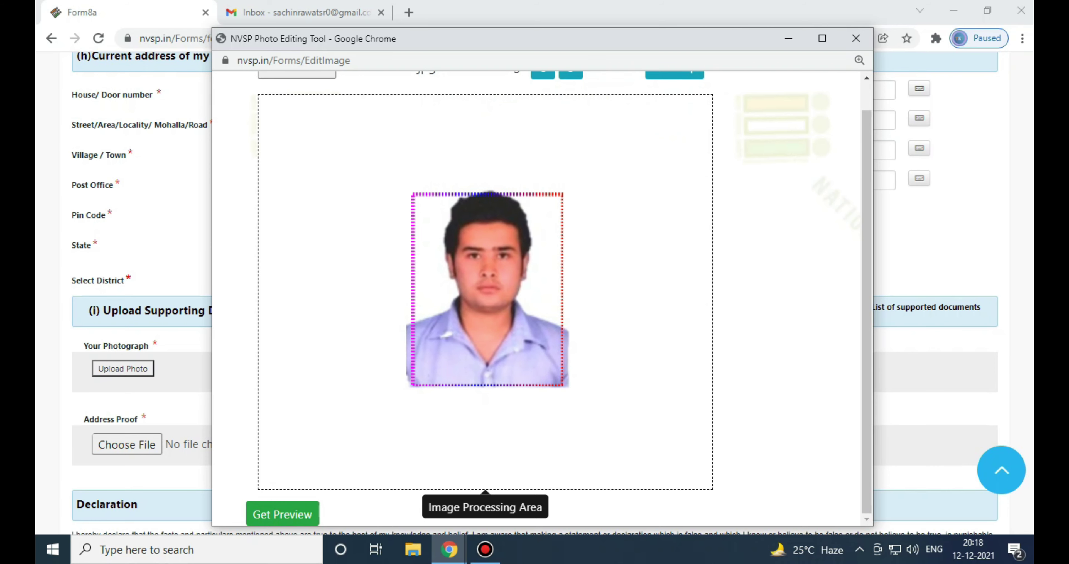
pyautogui.click(282, 514)
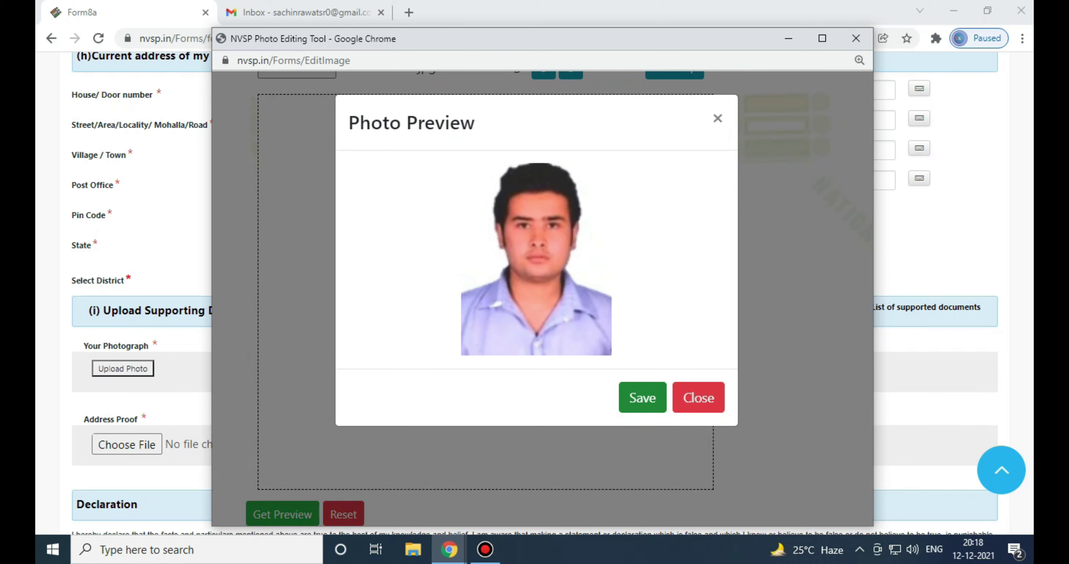
pyautogui.click(643, 397)
pyautogui.scroll(-5, 534, 290)
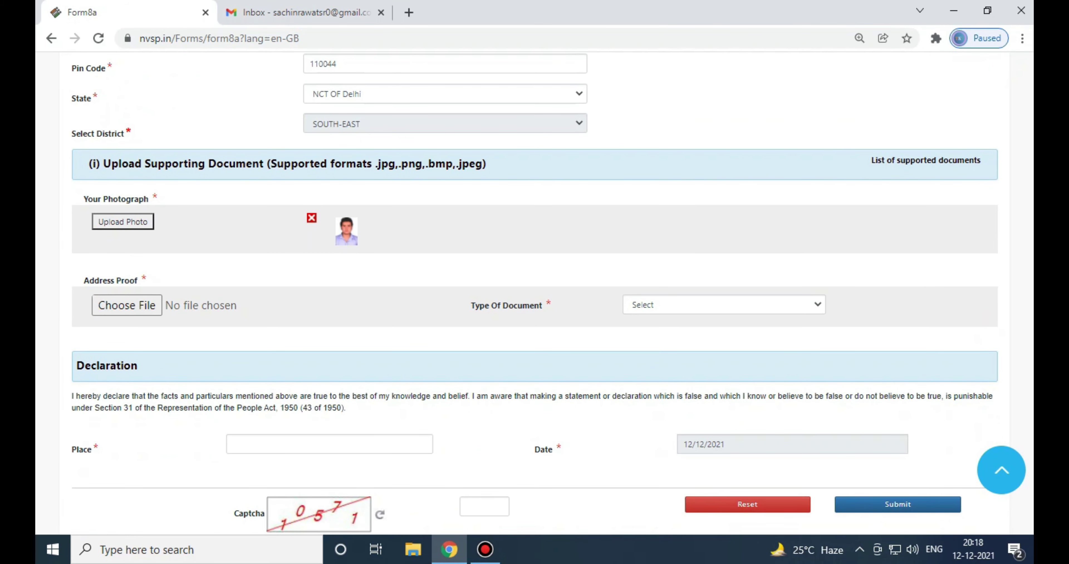
# Set the address proof type to Telephone Bill and attach 0001.jpg
pyautogui.click(724, 304)
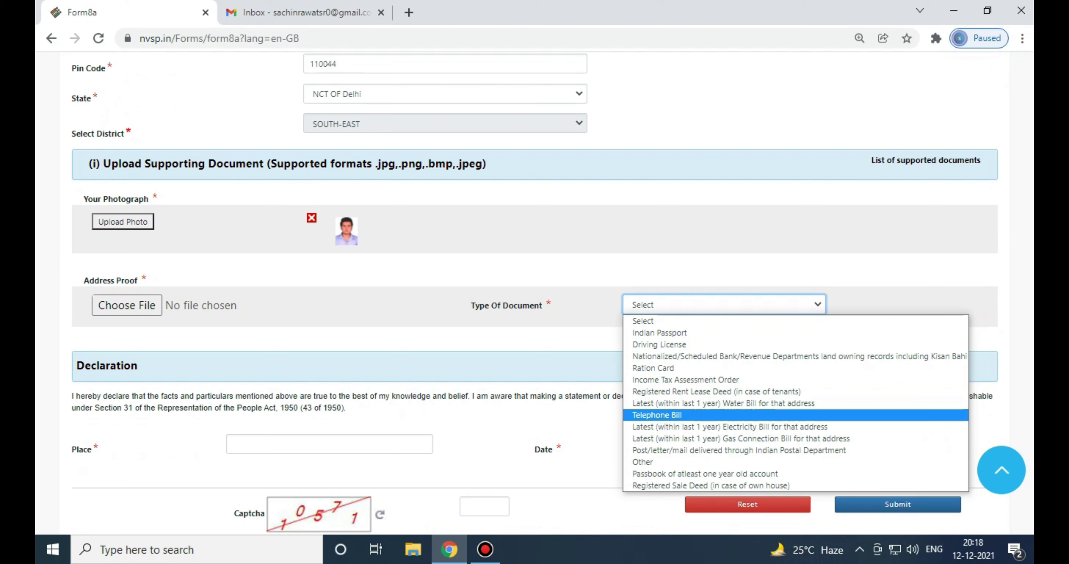
pyautogui.press('Return')
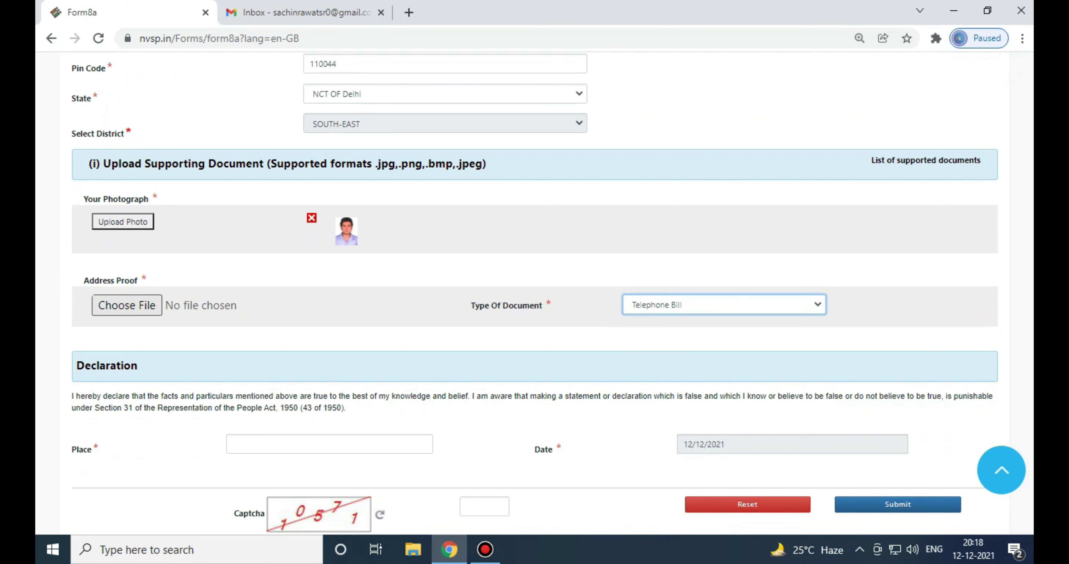
pyautogui.click(133, 306)
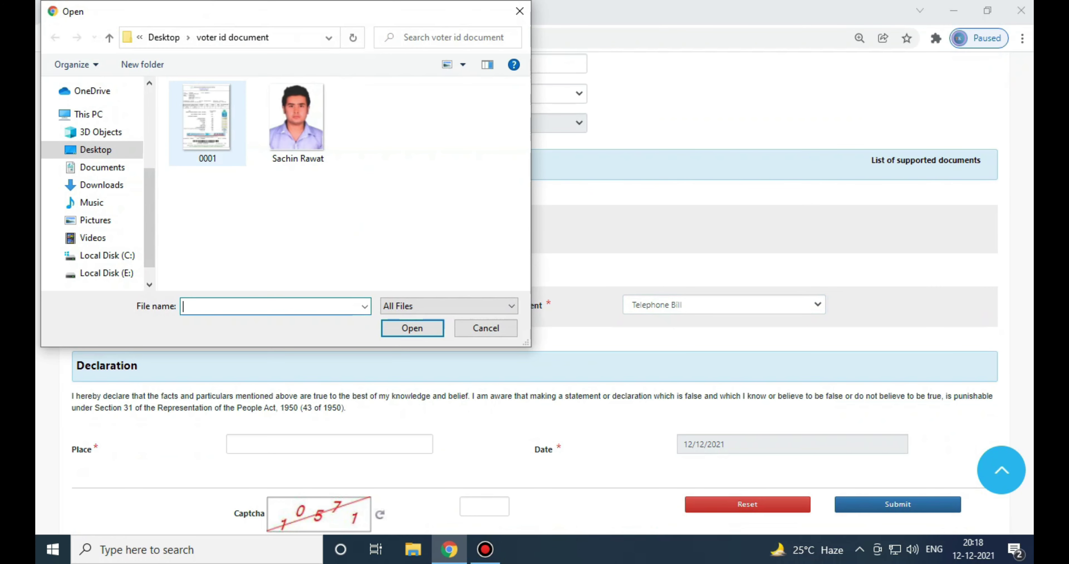
pyautogui.doubleClick(207, 120)
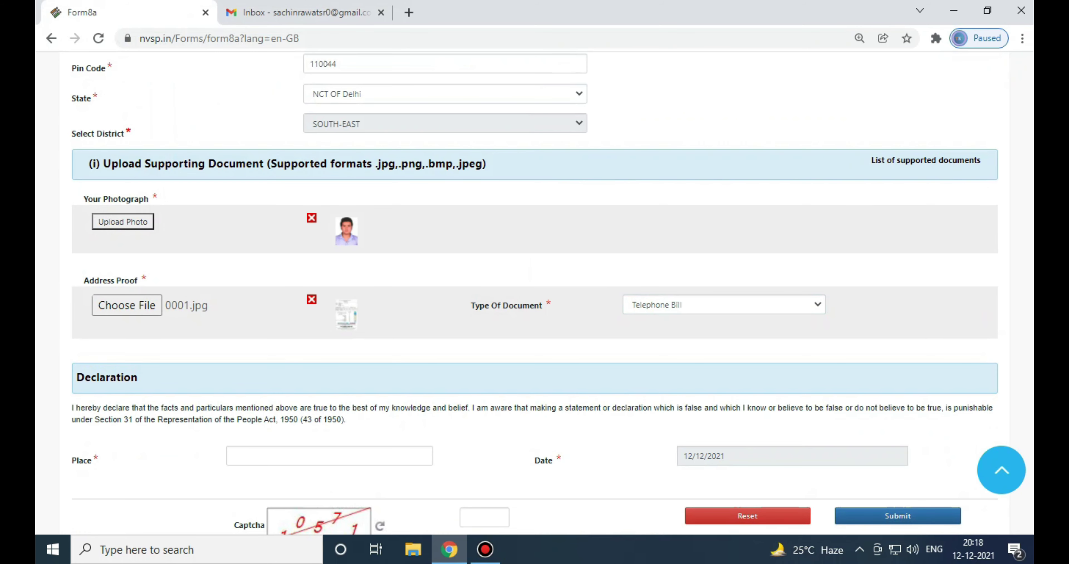
pyautogui.scroll(-2, 535, 294)
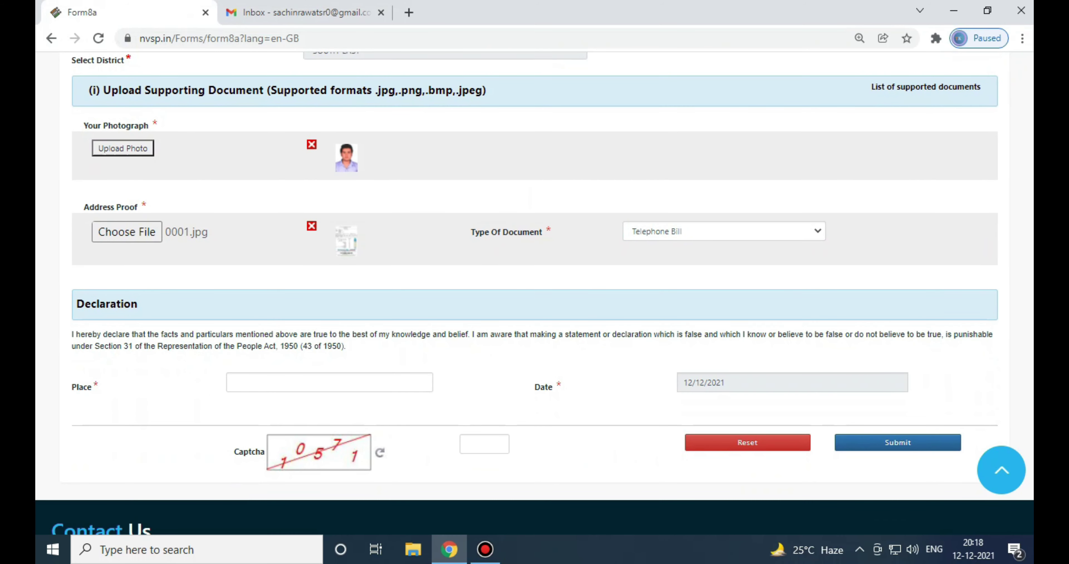
# Enter 'new delhi' as the declaration place and fill in the captcha code
pyautogui.click(329, 382)
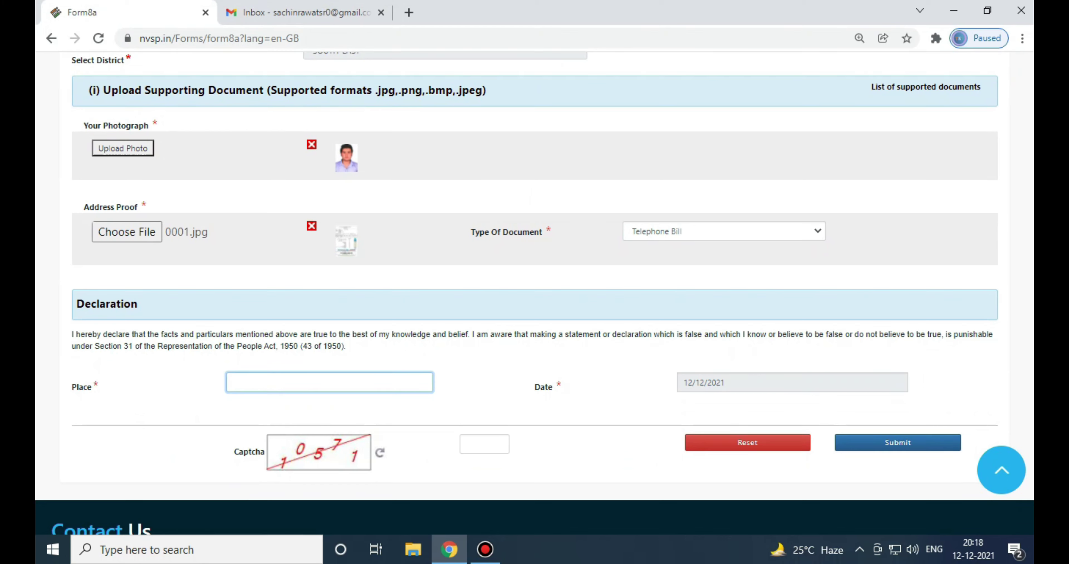
pyautogui.write('badarpur')
pyautogui.press('Tab')
pyautogui.click(484, 444)
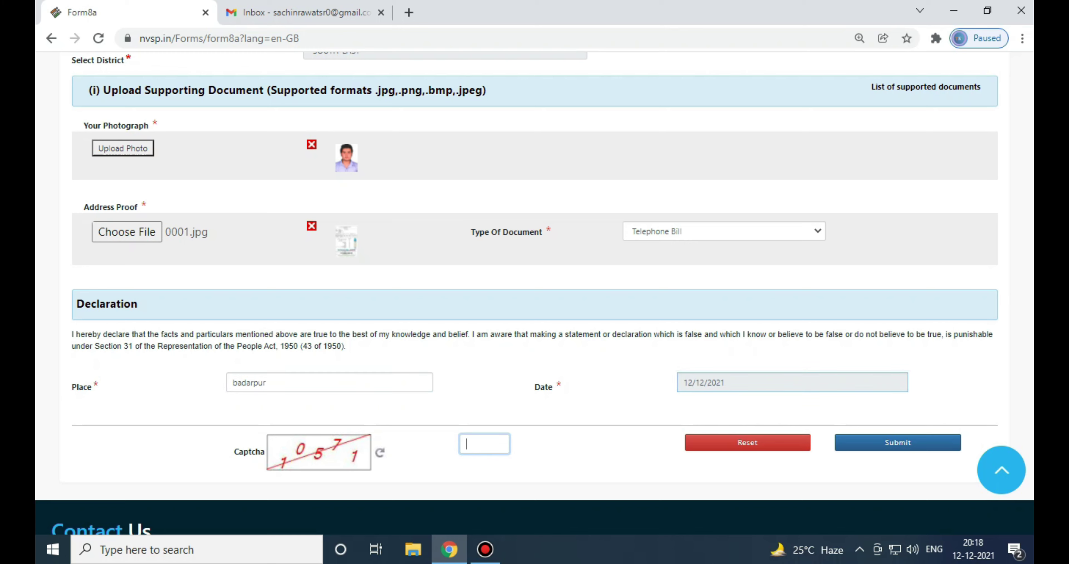
pyautogui.doubleClick(248, 383)
pyautogui.write('ne')
pyautogui.press('BackSpace')
pyautogui.press('BackSpace')
pyautogui.write('new delhi')
pyautogui.press('Tab')
pyautogui.press('Tab')
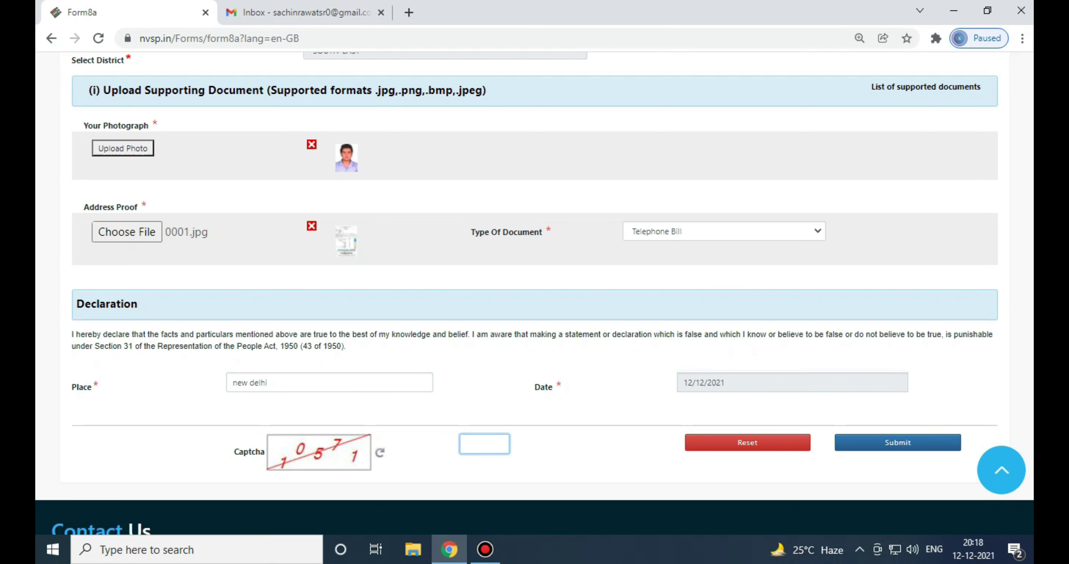
pyautogui.write('10571')
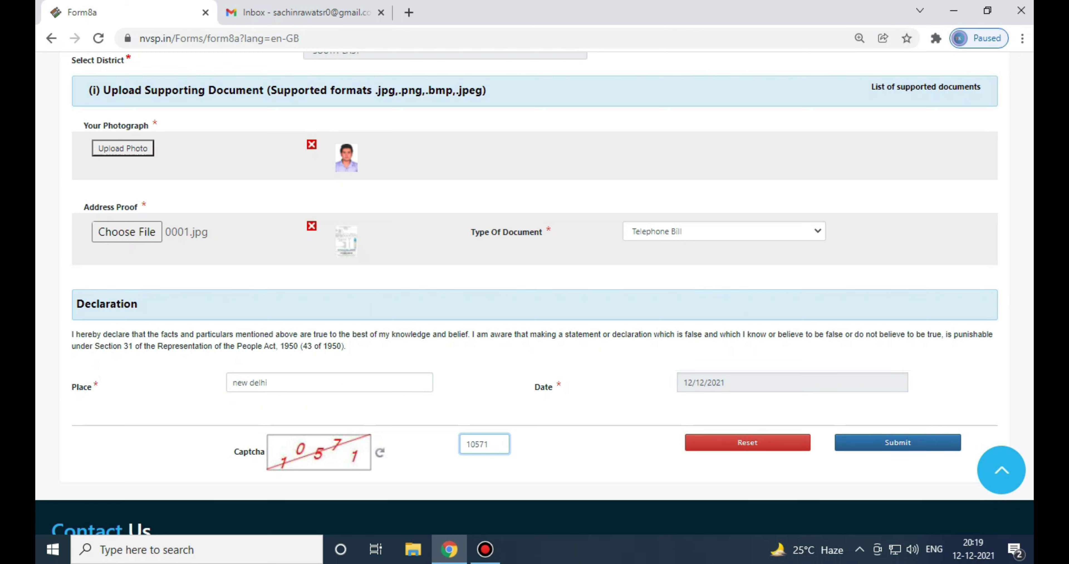